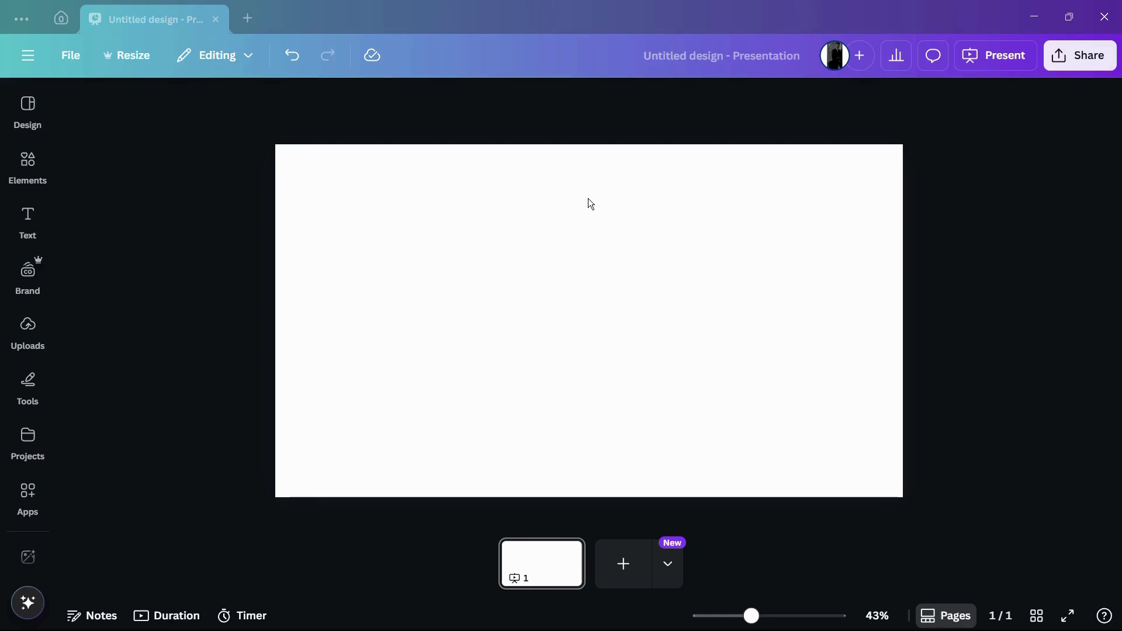
# Step: Search Elements for 'trees' and add the golden-tree starry-night video to the blank slide
pyautogui.click(553, 226)
pyautogui.click(27, 167)
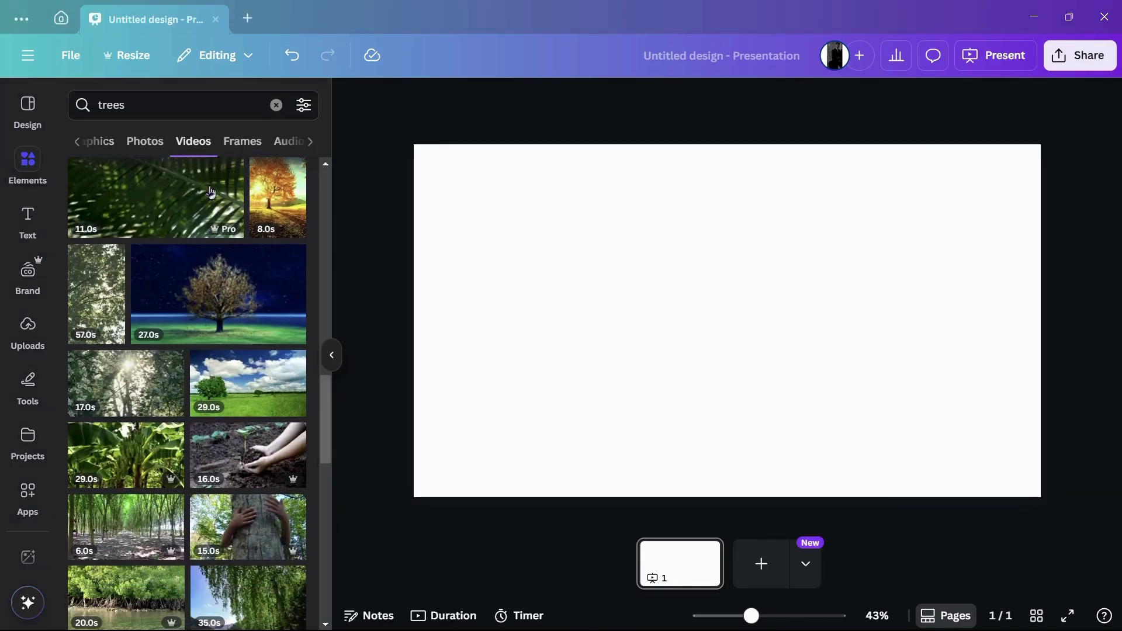
pyautogui.moveTo(219, 294)
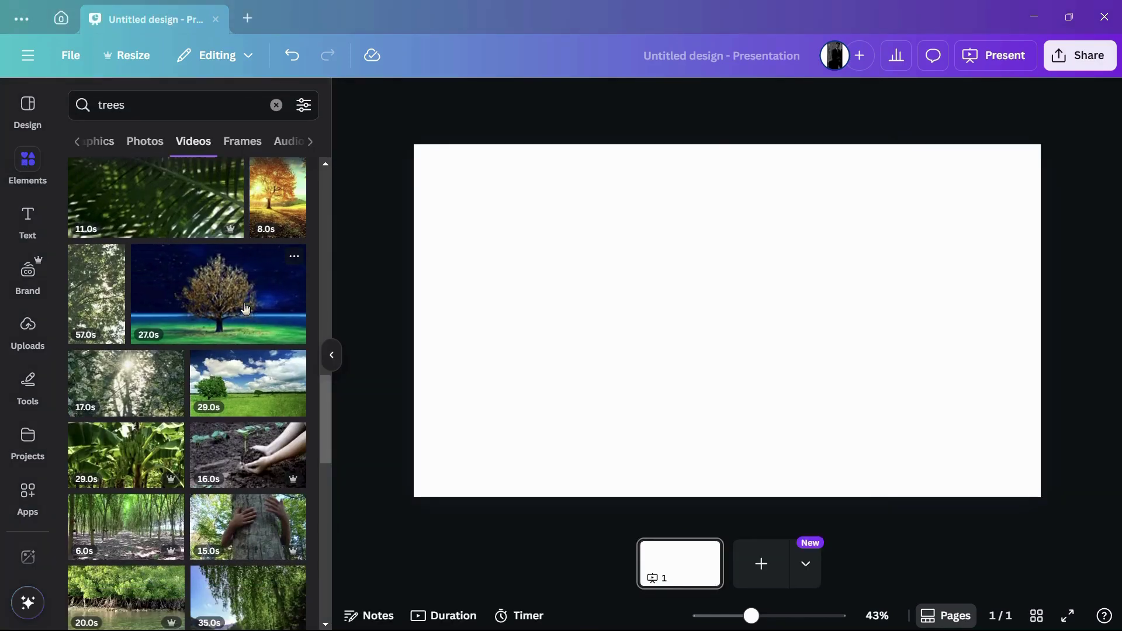
pyautogui.click(245, 309)
pyautogui.click(332, 355)
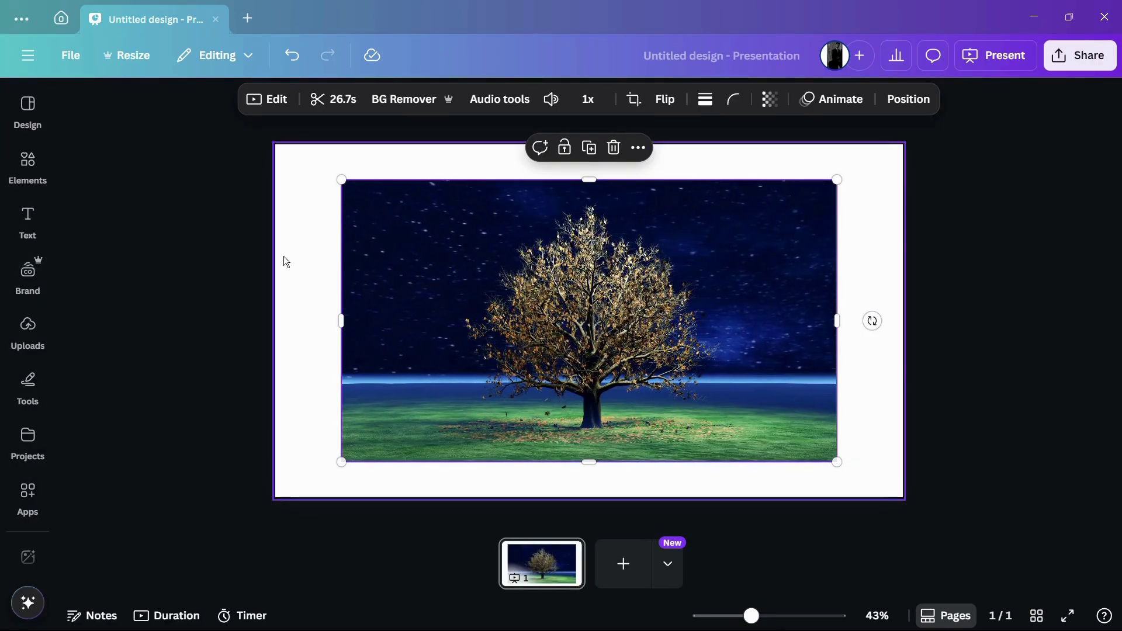
pyautogui.click(251, 249)
pyautogui.moveTo(588, 319)
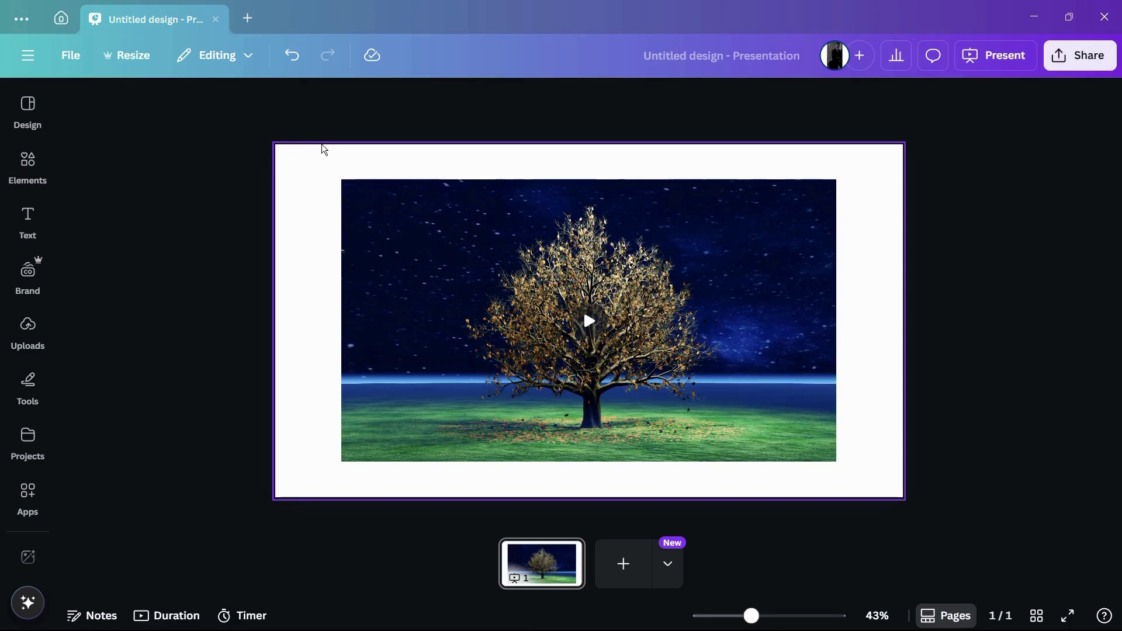
# Step: Tilt the tree video to about 9°, then about -7°, then turn it to 90°
pyautogui.click(412, 224)
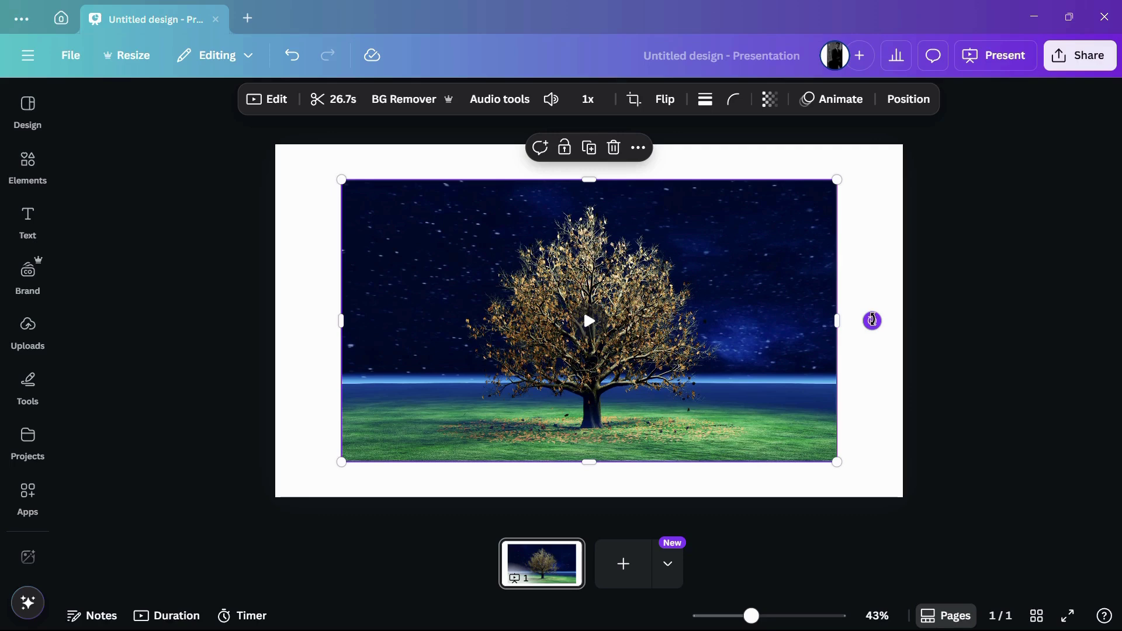
pyautogui.moveTo(873, 320); pyautogui.dragTo(871, 363)
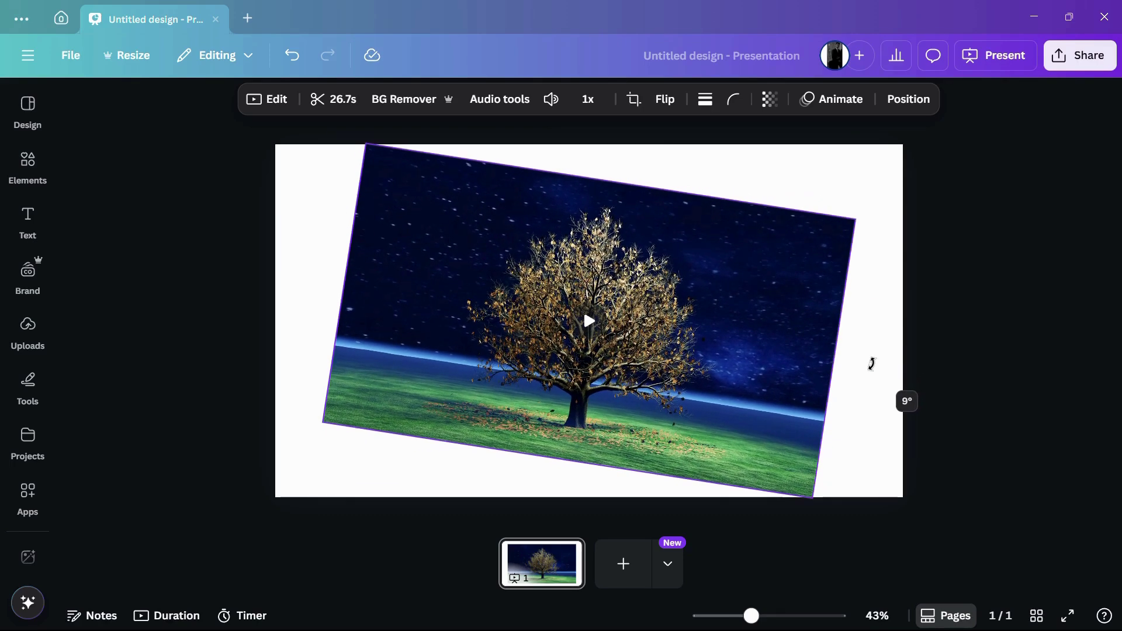
pyautogui.moveTo(873, 364)
pyautogui.mouseDown()
pyautogui.moveTo(889, 284)
pyautogui.moveTo(879, 253)
pyautogui.moveTo(889, 369)
pyautogui.moveTo(864, 413)
pyautogui.moveTo(907, 321)
pyautogui.moveTo(890, 266)
pyautogui.moveTo(924, 328)
pyautogui.moveTo(883, 438)
pyautogui.moveTo(907, 296)
pyautogui.moveTo(900, 258)
pyautogui.moveTo(945, 376)
pyautogui.moveTo(874, 401)
pyautogui.moveTo(934, 396)
pyautogui.moveTo(842, 246)
pyautogui.moveTo(889, 368)
pyautogui.moveTo(868, 406)
pyautogui.moveTo(877, 272)
pyautogui.moveTo(887, 321)
pyautogui.moveTo(911, 309)
pyautogui.moveTo(936, 334)
pyautogui.moveTo(930, 371)
pyautogui.moveTo(933, 303)
pyautogui.moveTo(936, 360)
pyautogui.moveTo(939, 351)
pyautogui.mouseUp()
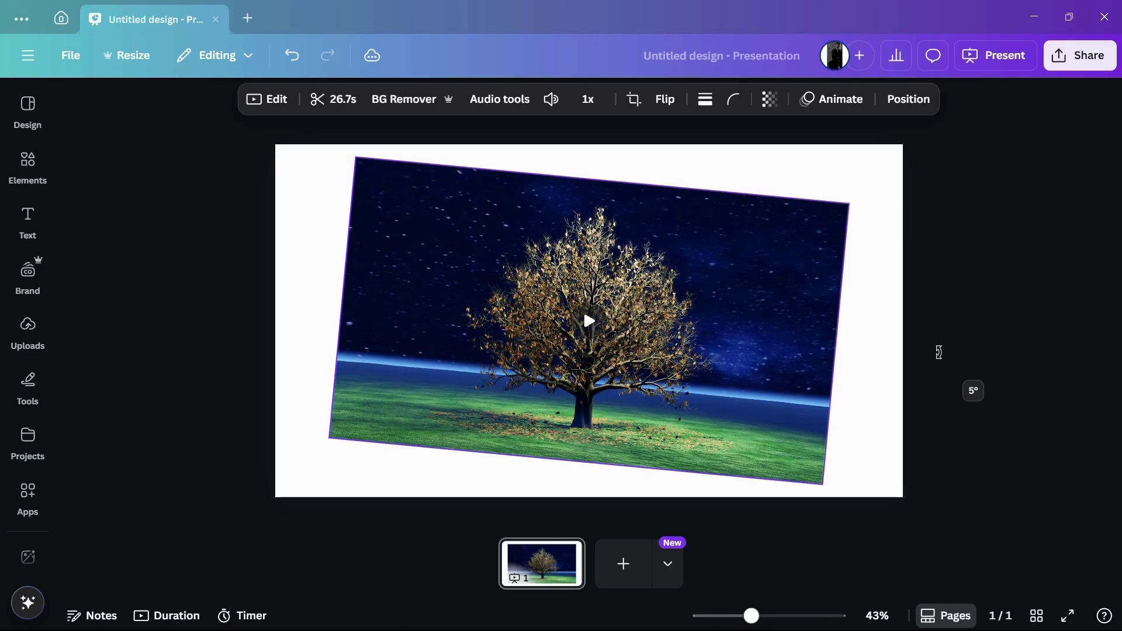
pyautogui.moveTo(939, 351)
pyautogui.mouseDown()
pyautogui.moveTo(932, 309)
pyautogui.moveTo(958, 368)
pyautogui.moveTo(955, 400)
pyautogui.moveTo(927, 428)
pyautogui.moveTo(895, 439)
pyautogui.moveTo(591, 410)
pyautogui.mouseUp()
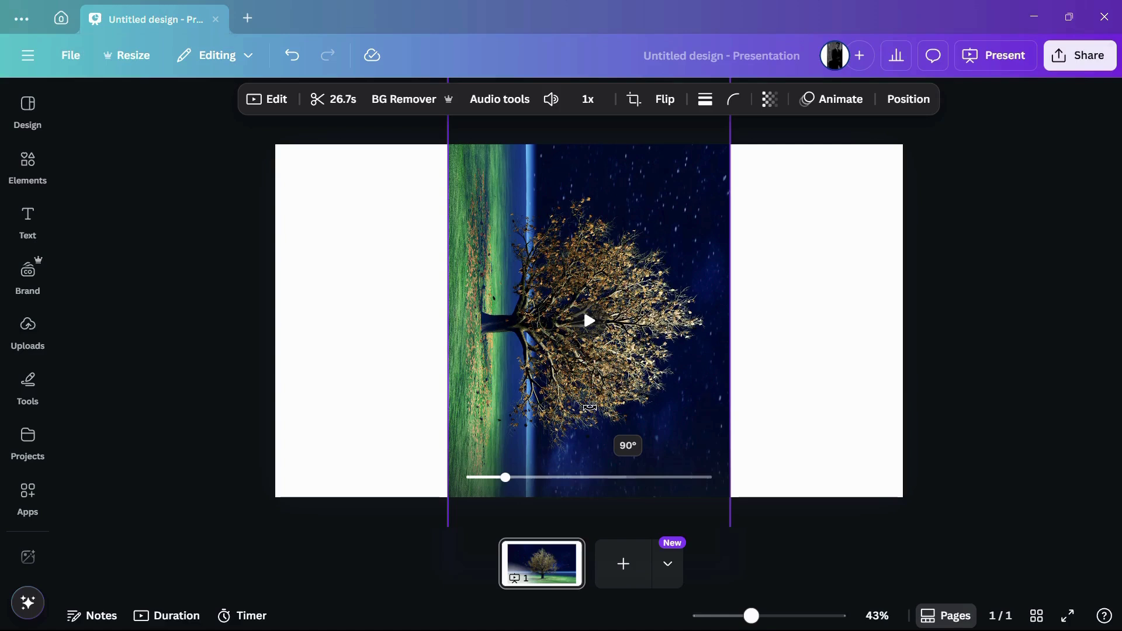
pyautogui.moveTo(590, 409); pyautogui.dragTo(589, 408)
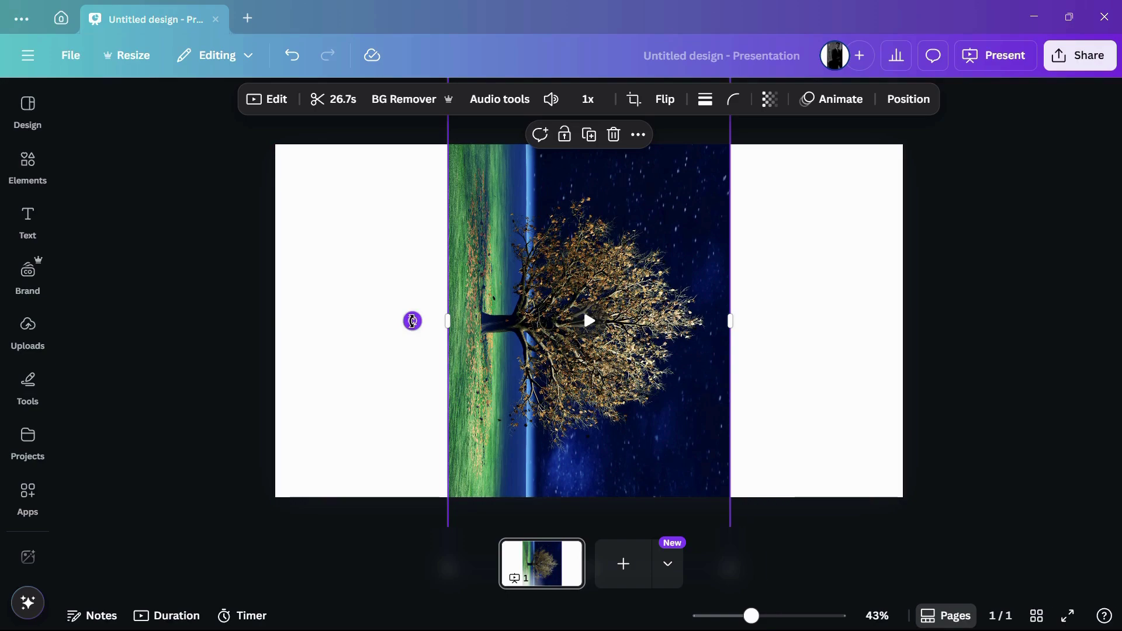
# Step: Rotate the tree video past vertical until it sits level upside down at -180°
pyautogui.moveTo(413, 321)
pyautogui.mouseDown()
pyautogui.moveTo(427, 223)
pyautogui.moveTo(563, 155)
pyautogui.mouseUp()
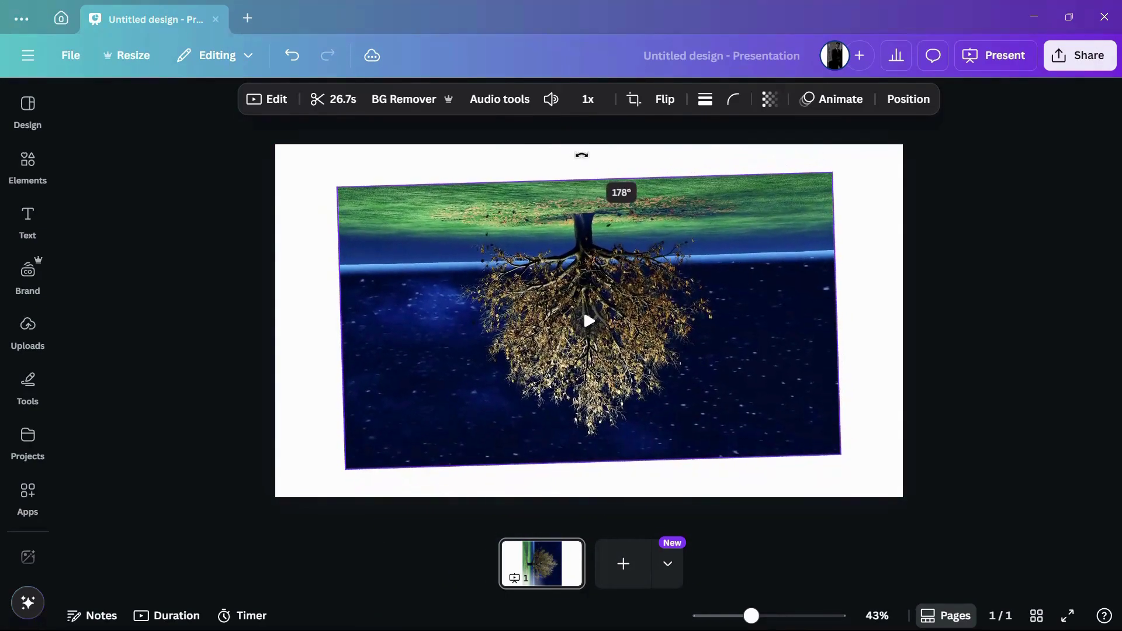
pyautogui.moveTo(564, 156); pyautogui.dragTo(586, 155)
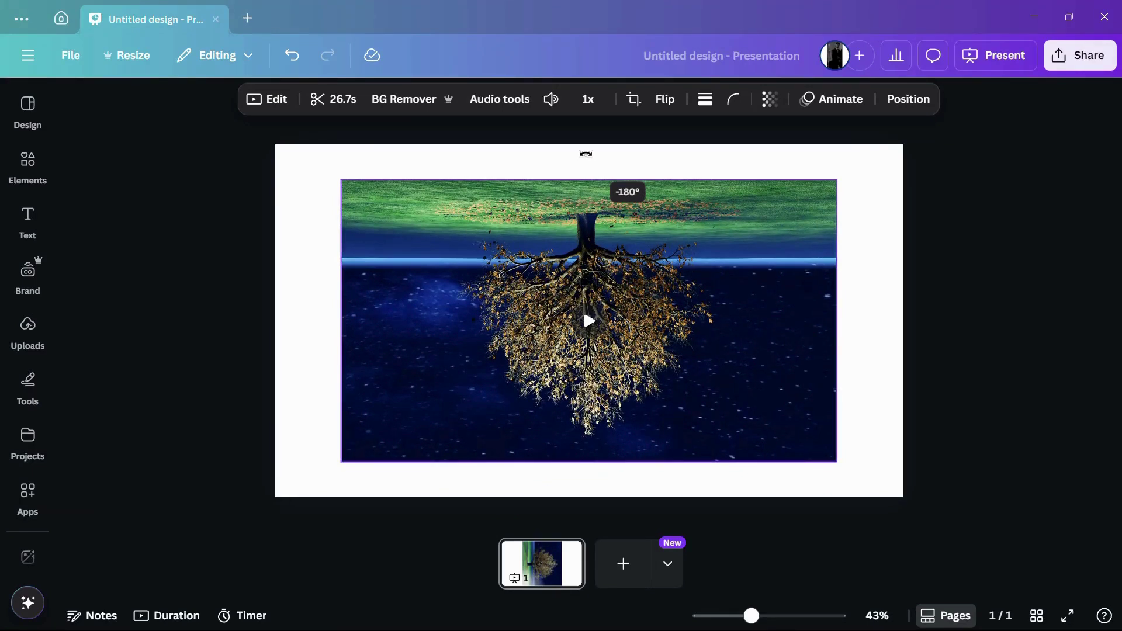
pyautogui.moveTo(586, 155); pyautogui.dragTo(587, 155)
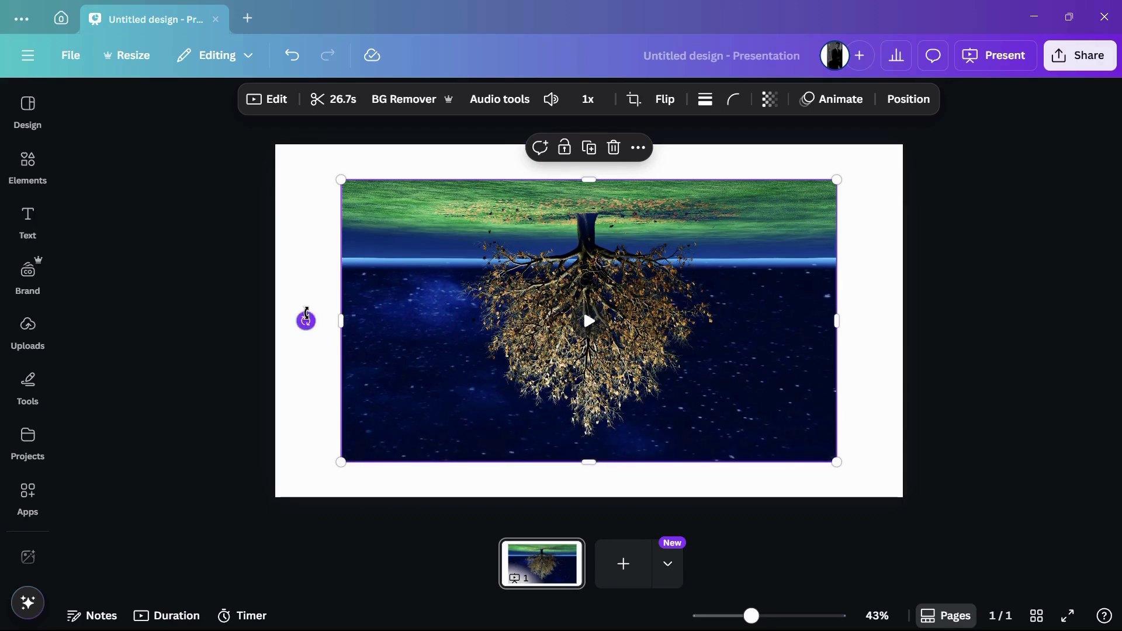
# Step: Rotate the golden tree video from -180° back to 0°
pyautogui.moveTo(305, 320); pyautogui.dragTo(904, 340)
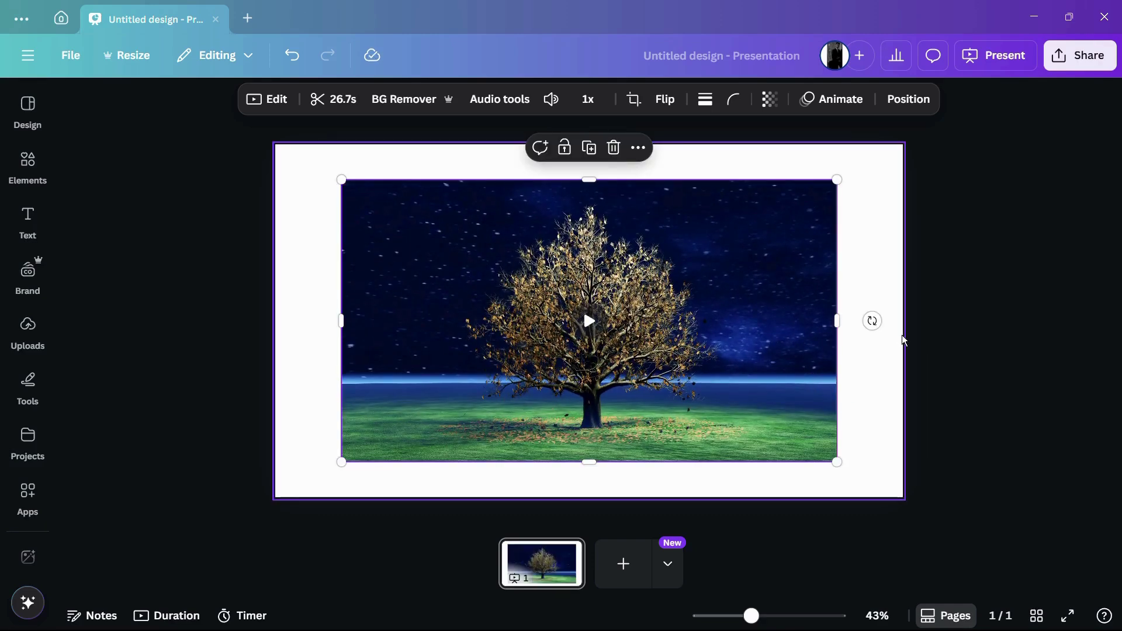